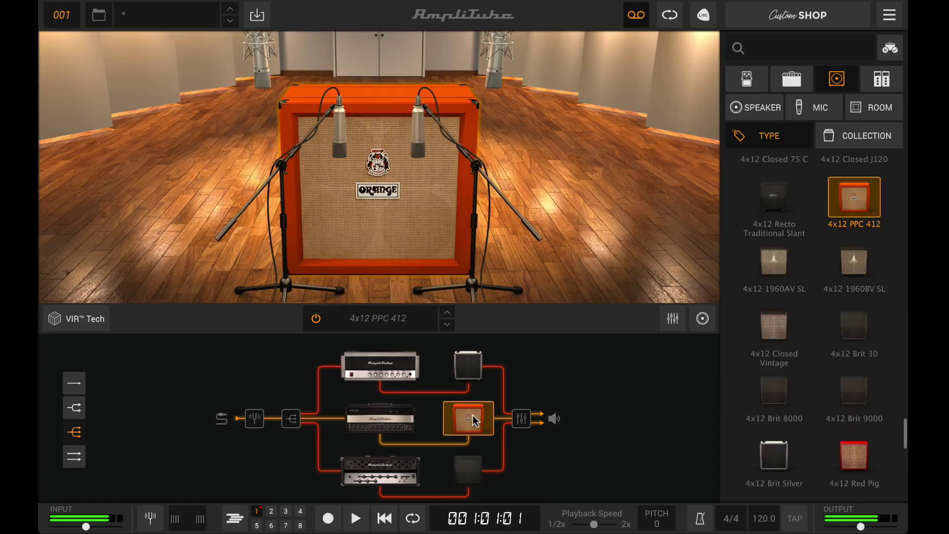
Bring up the 4x12 Brit Silver cab and drag its right Condenser 414 mic down to the bottom speaker
click(468, 472)
click(469, 367)
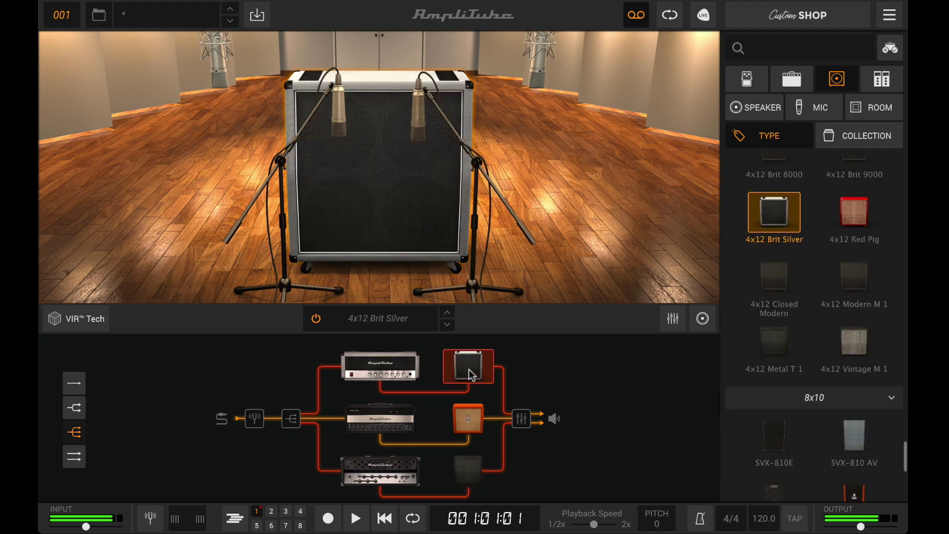
click(803, 110)
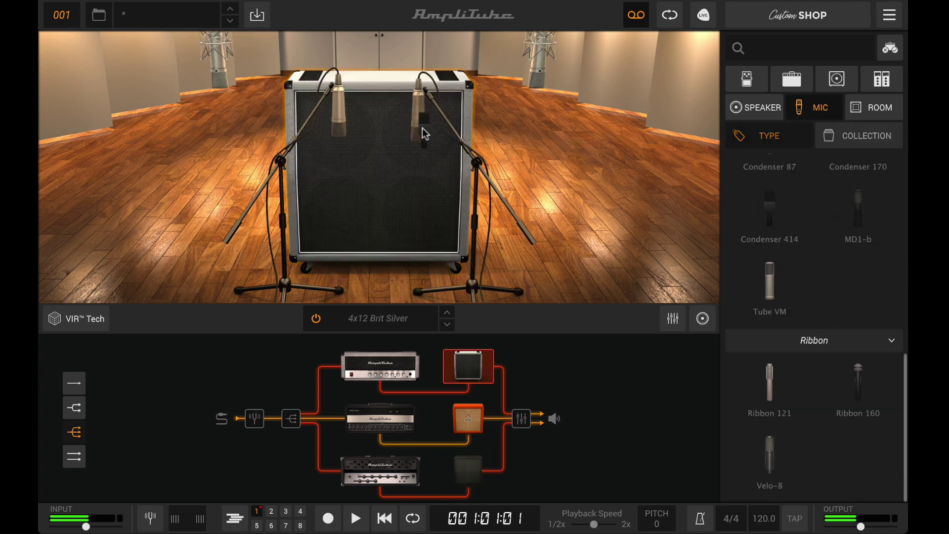
drag(422, 129, 420, 218)
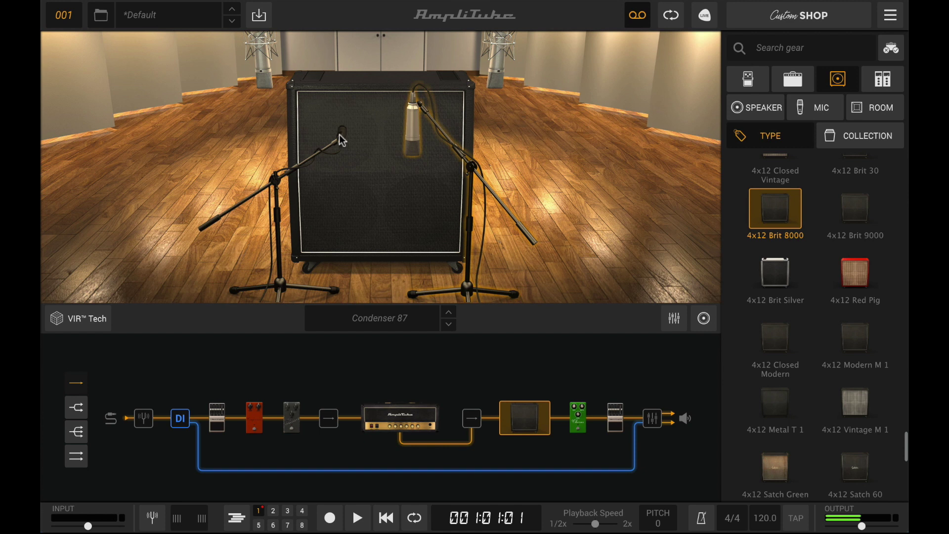
Open the VIR Tech 3D speaker view, check the lower speaker, then return to the upper one
click(84, 323)
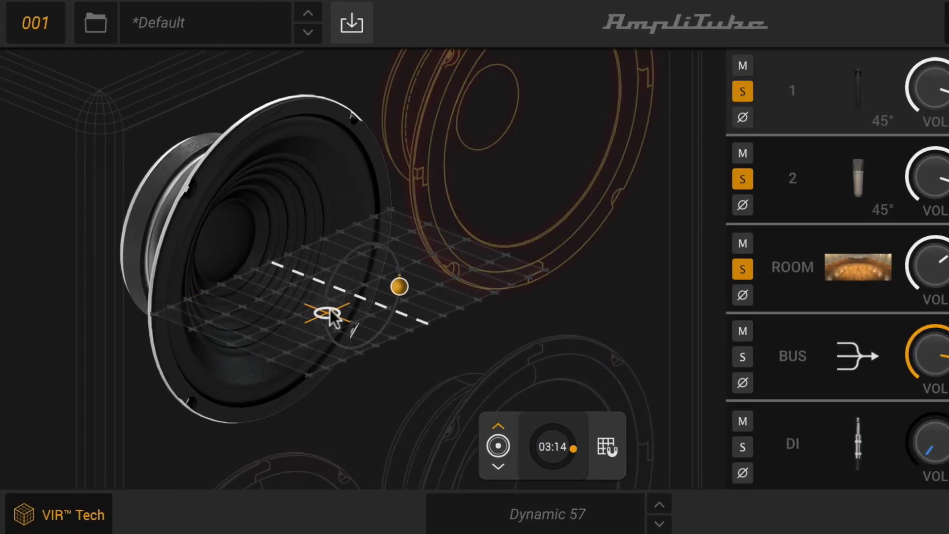
click(499, 468)
click(499, 429)
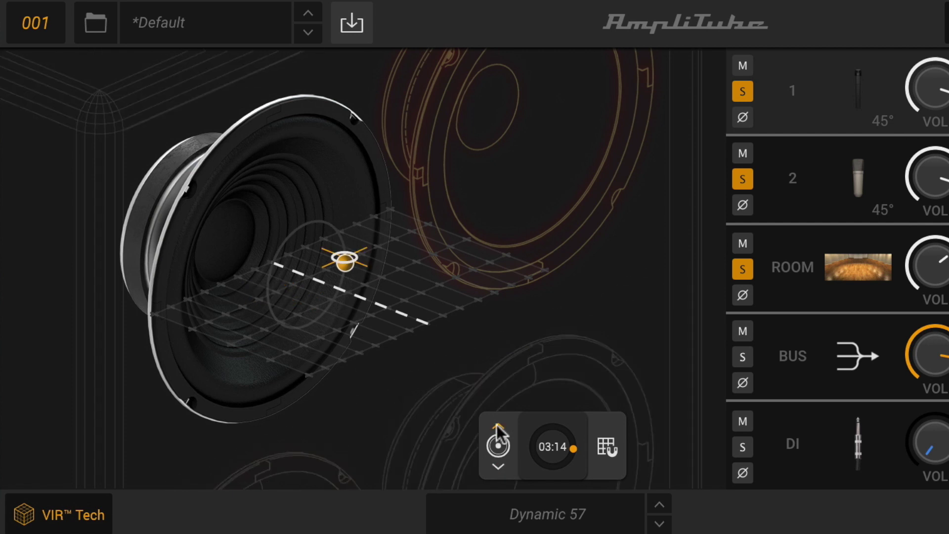
Move the Dynamic 57 mic off-axis across the cone, then back near the cone center
drag(346, 261, 437, 273)
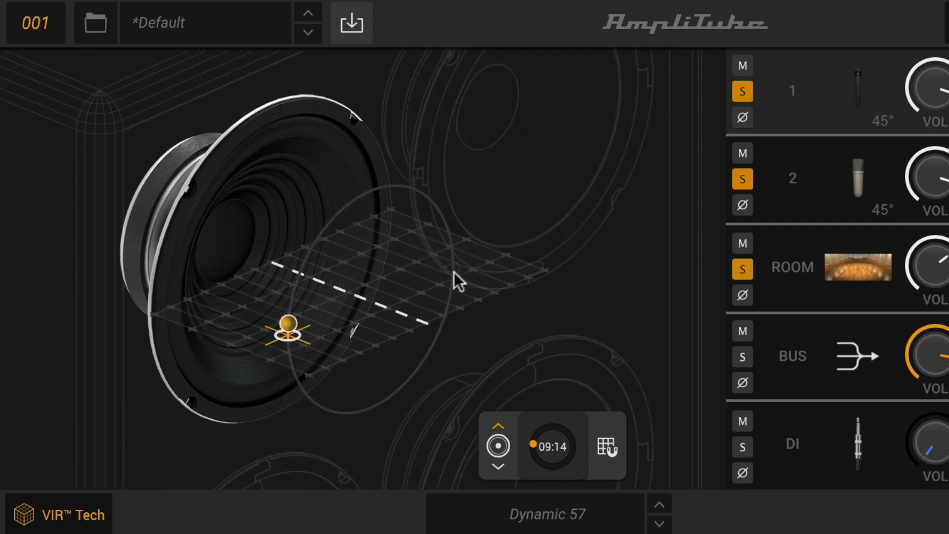
click(294, 343)
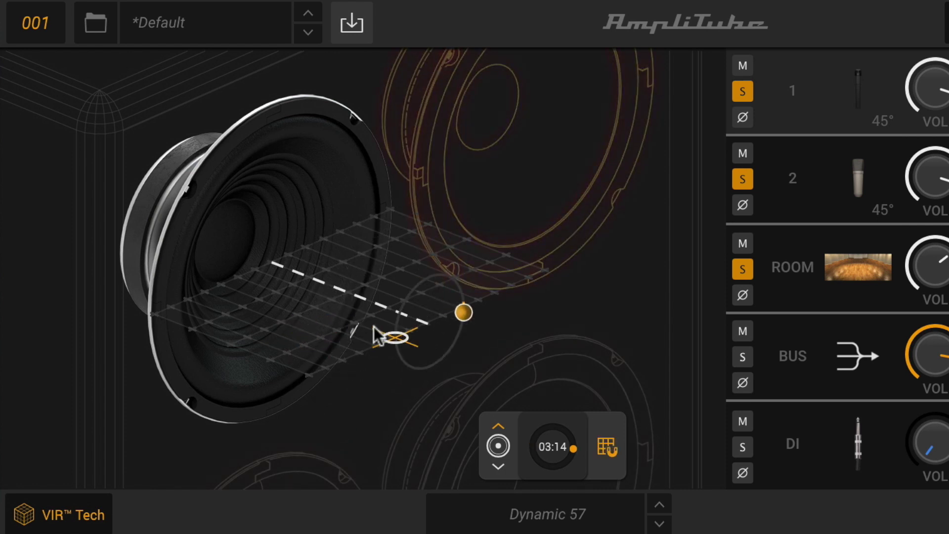
drag(463, 312, 431, 314)
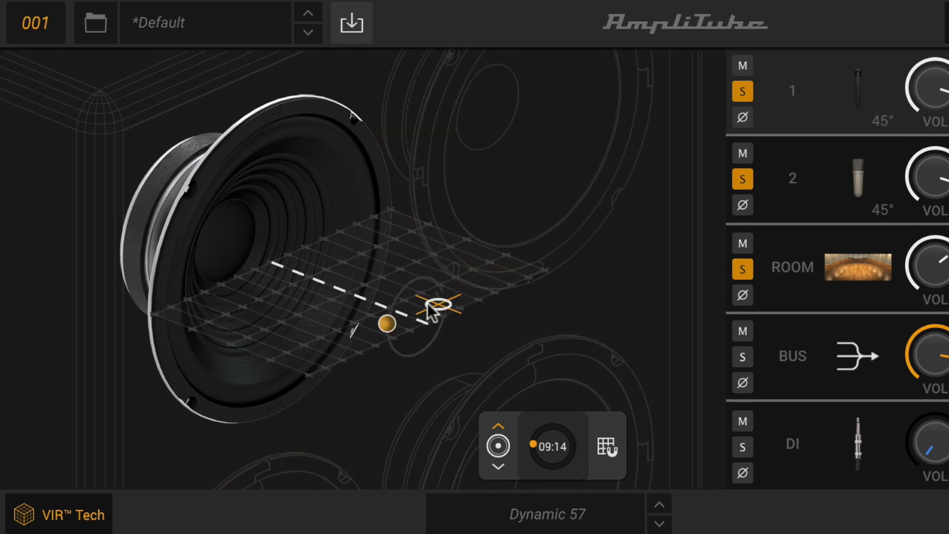
drag(239, 315, 213, 332)
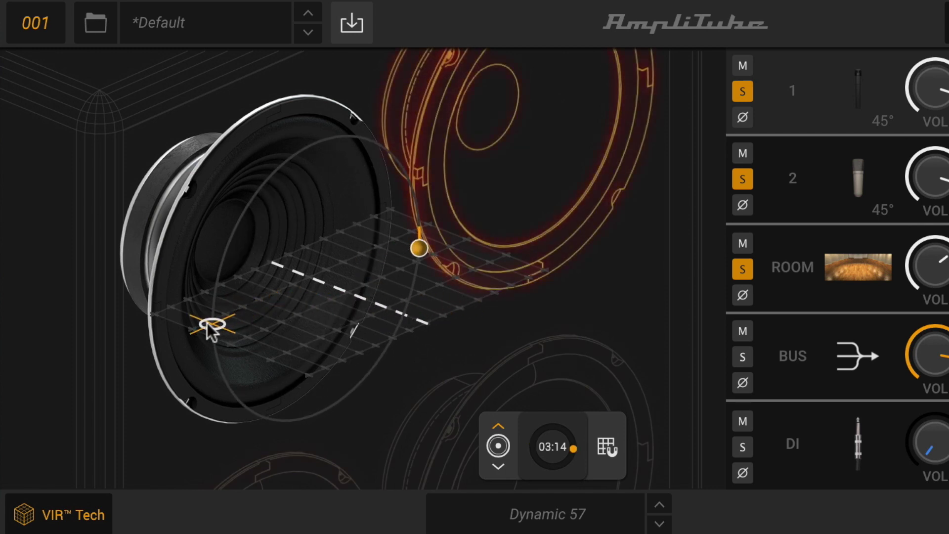
click(417, 267)
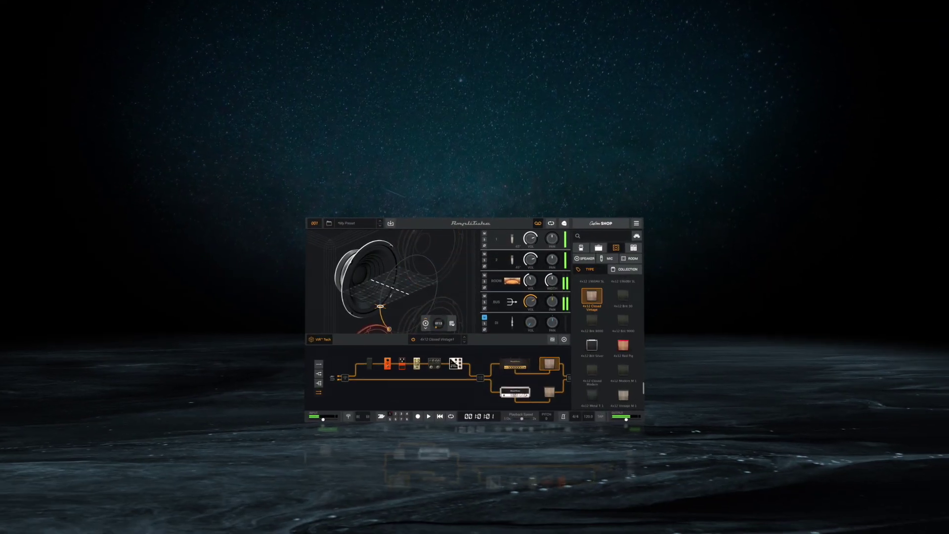